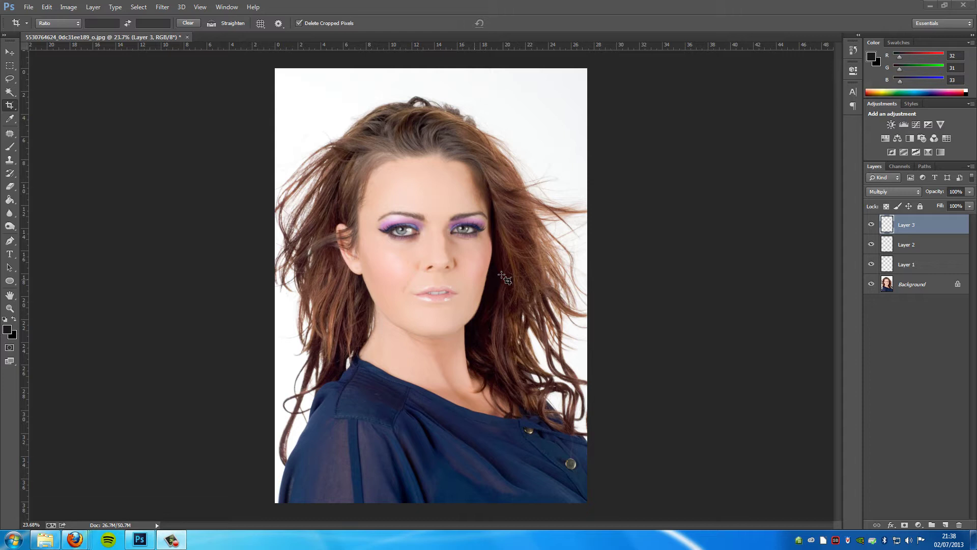
Hide Layer 1, Layer 2 and Layer 3 so only the Background portrait shows.
click(871, 245)
click(872, 224)
click(871, 264)
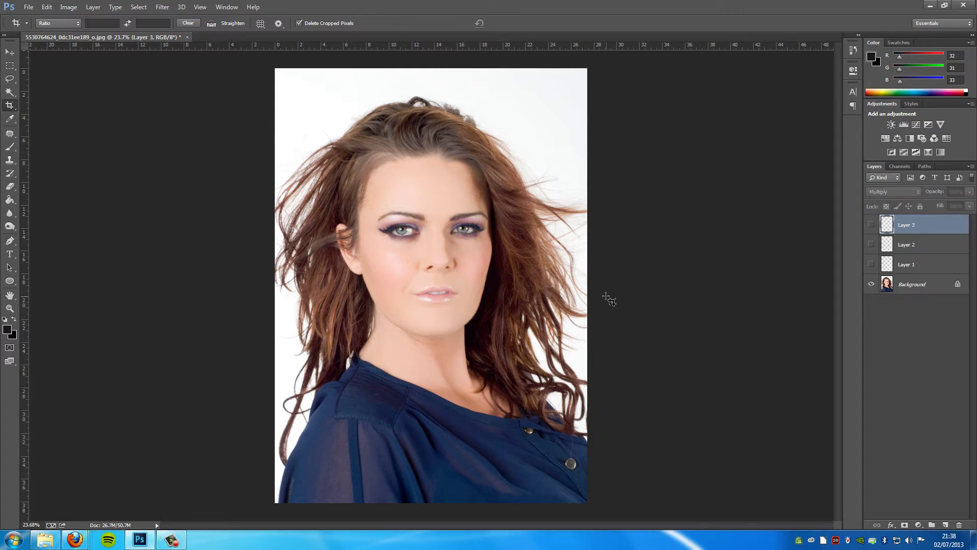
scroll(438, 214, up, 3)
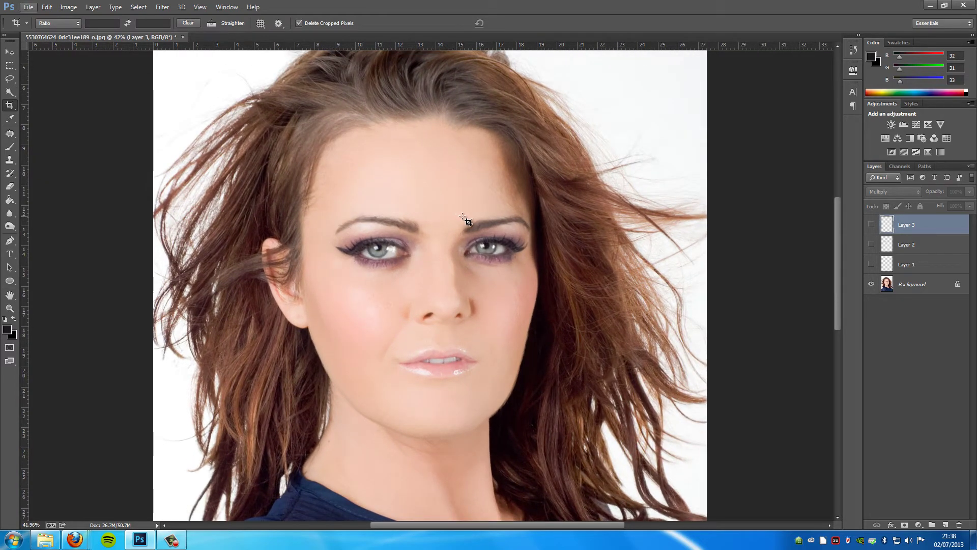
scroll(466, 221, up, 1)
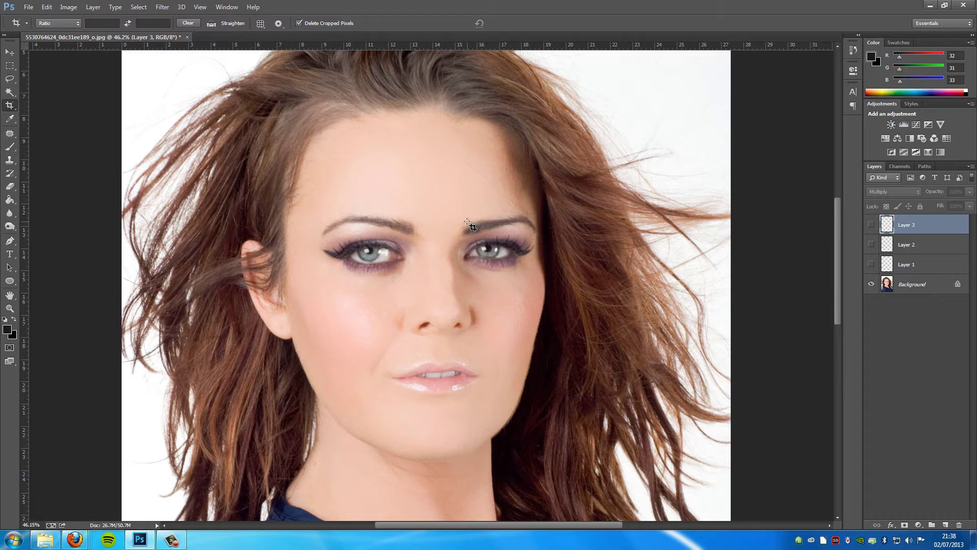
Add a new layer directly above the Background and set its blend mode to Color.
click(942, 286)
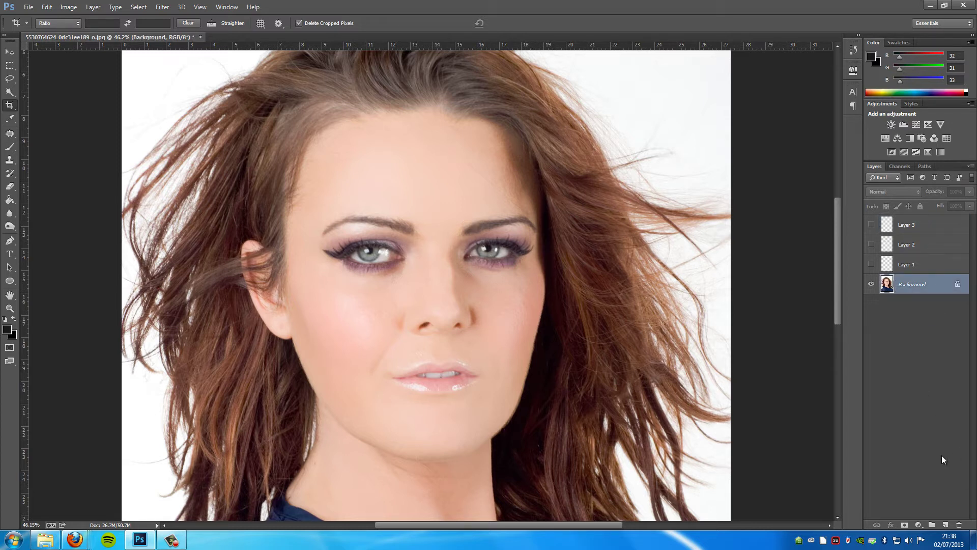
click(947, 526)
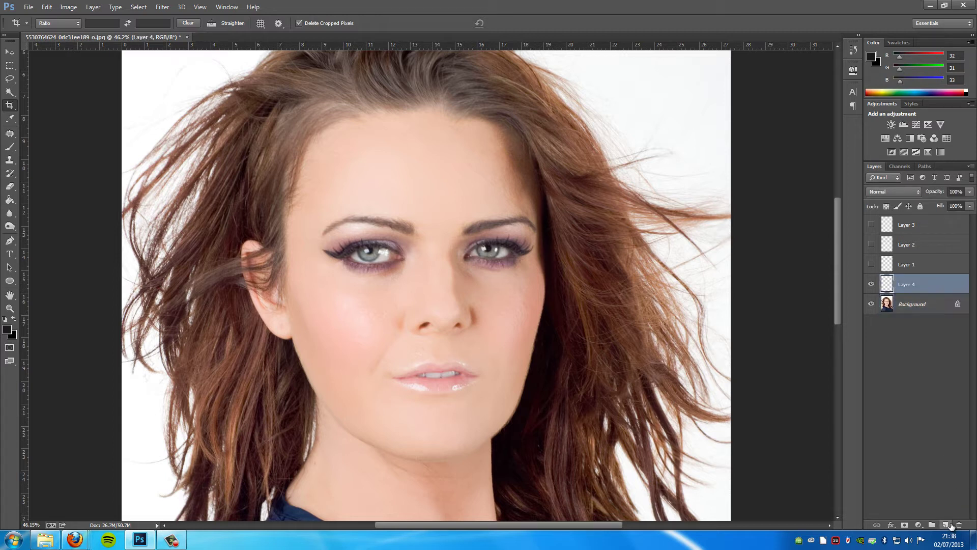
click(909, 191)
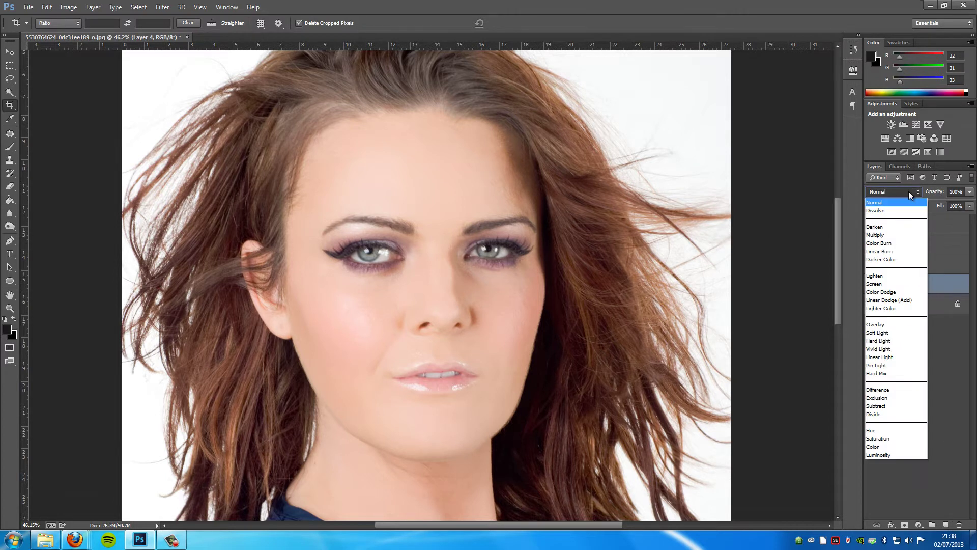
click(887, 447)
click(916, 395)
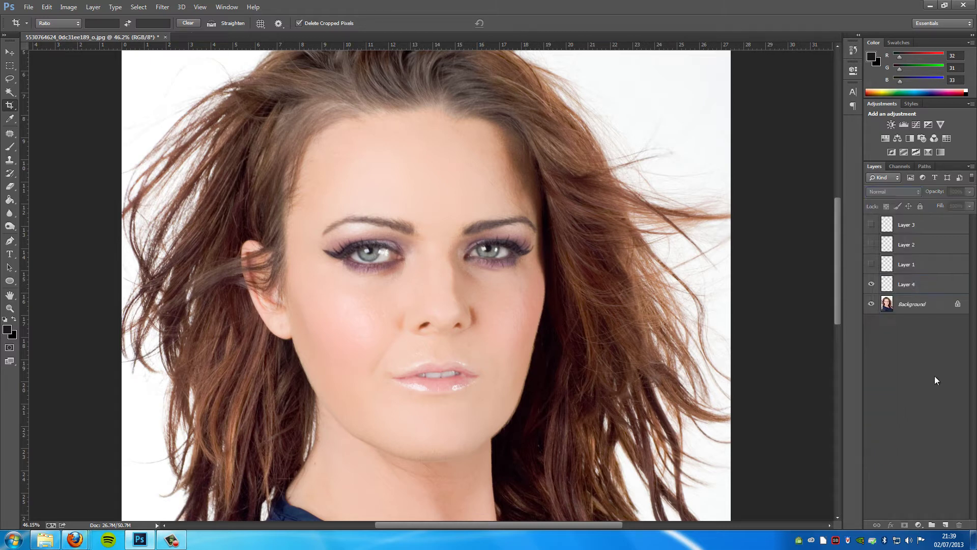
click(925, 284)
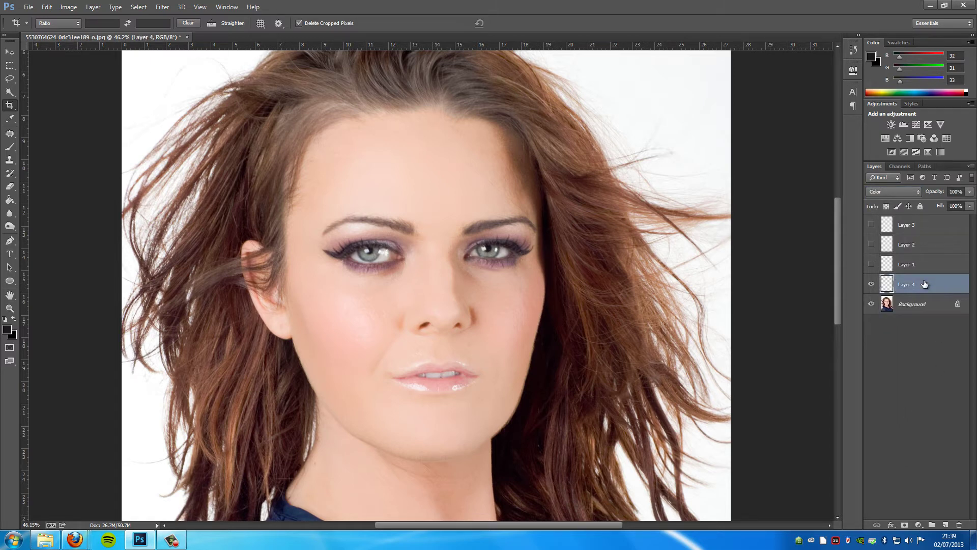
Set the foreground colour to the medium blue #3b45a6.
click(6, 329)
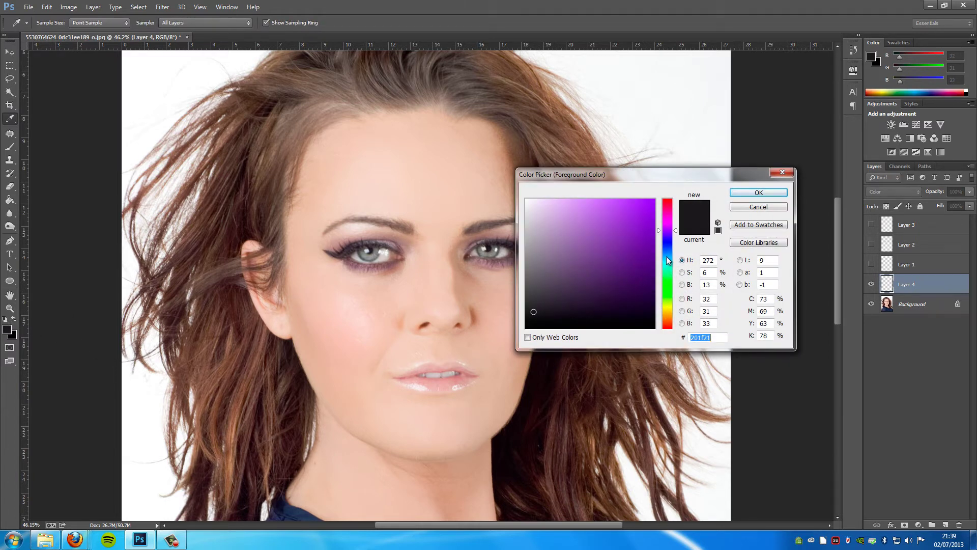
click(665, 244)
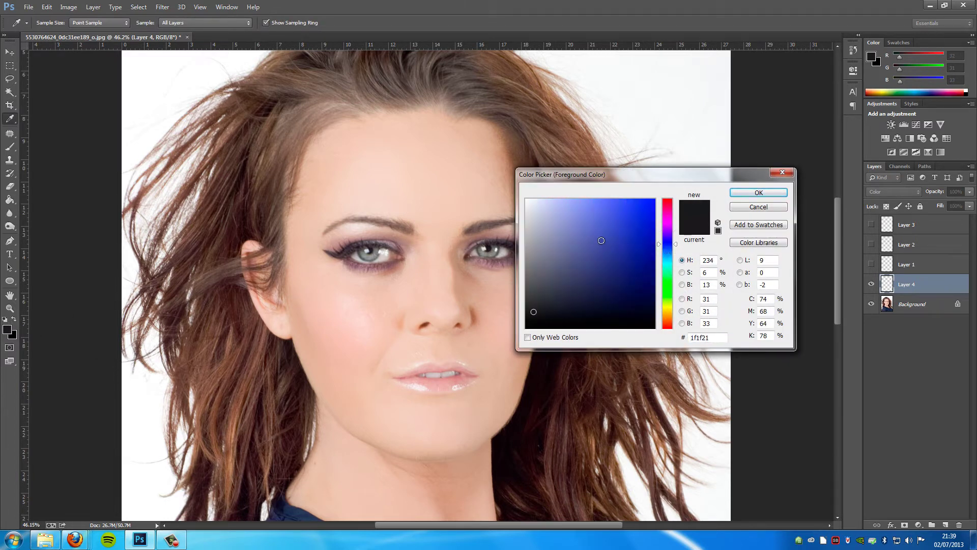
click(601, 240)
click(606, 236)
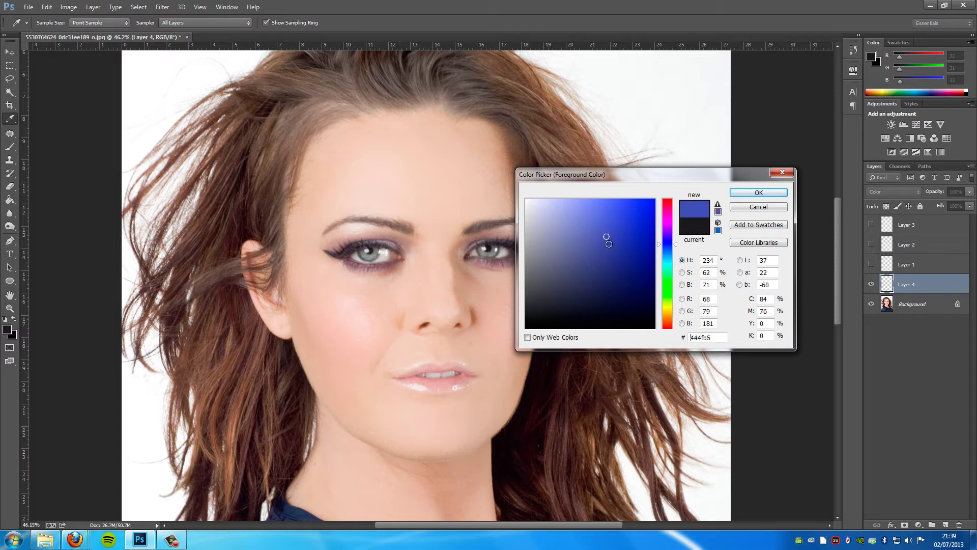
click(609, 244)
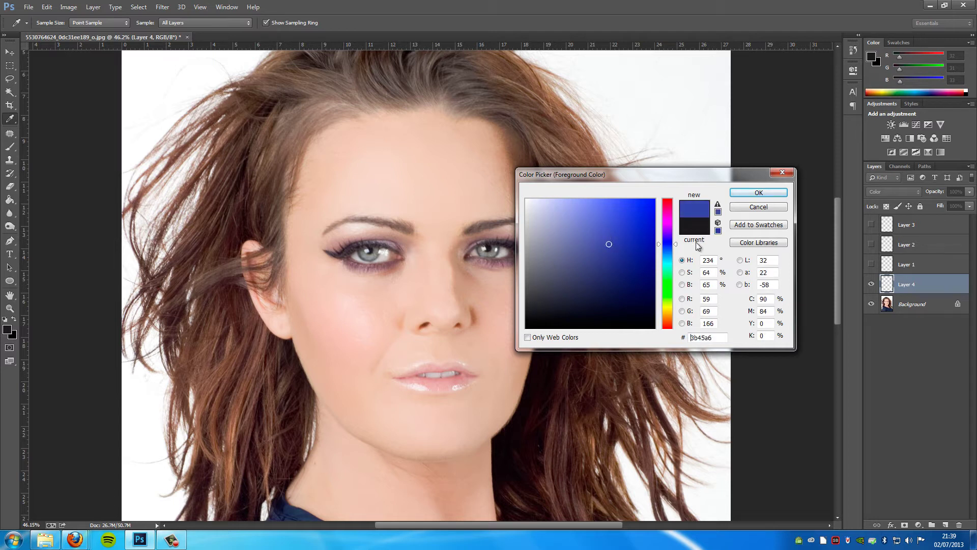
click(741, 195)
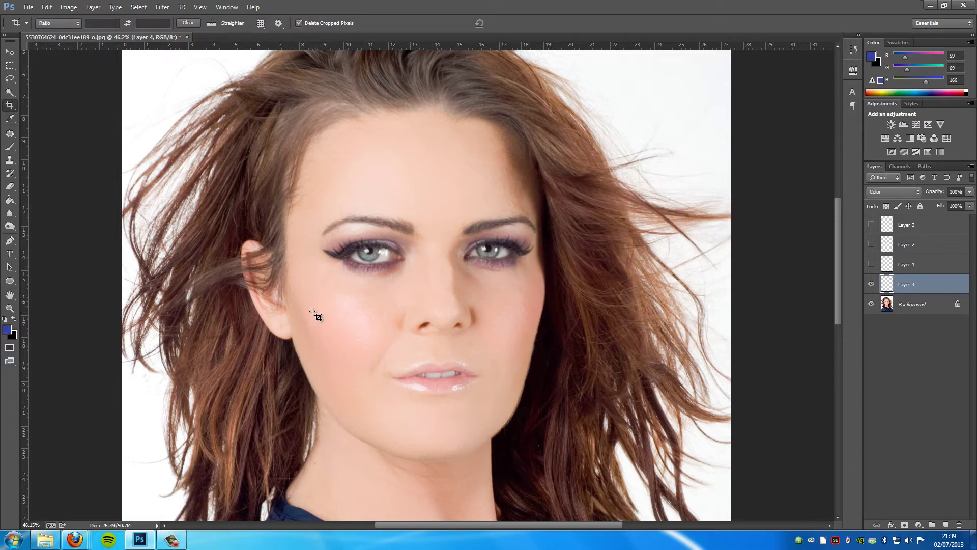
Paint blue along the upper lash lines of both eyes with a soft 25 px brush at 30% opacity.
click(2, 106)
click(14, 146)
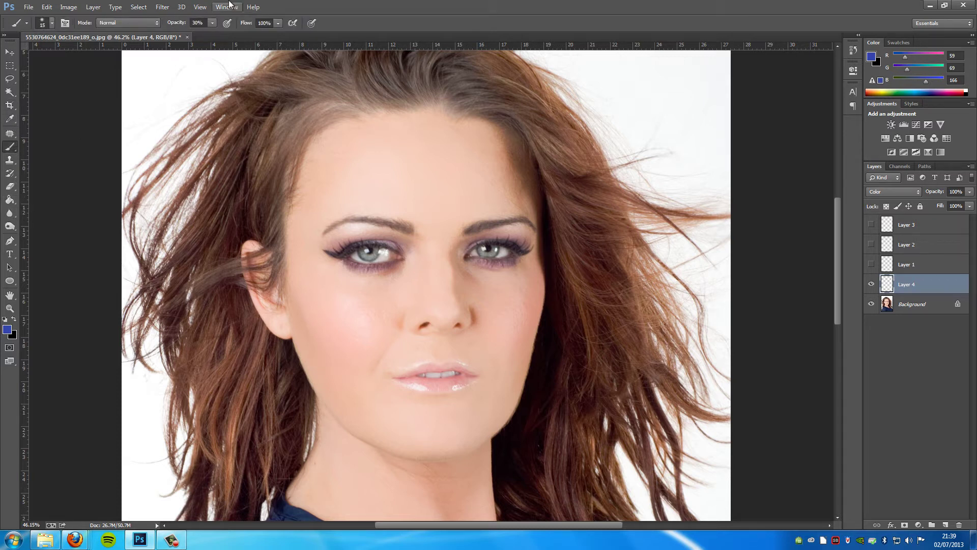
click(45, 22)
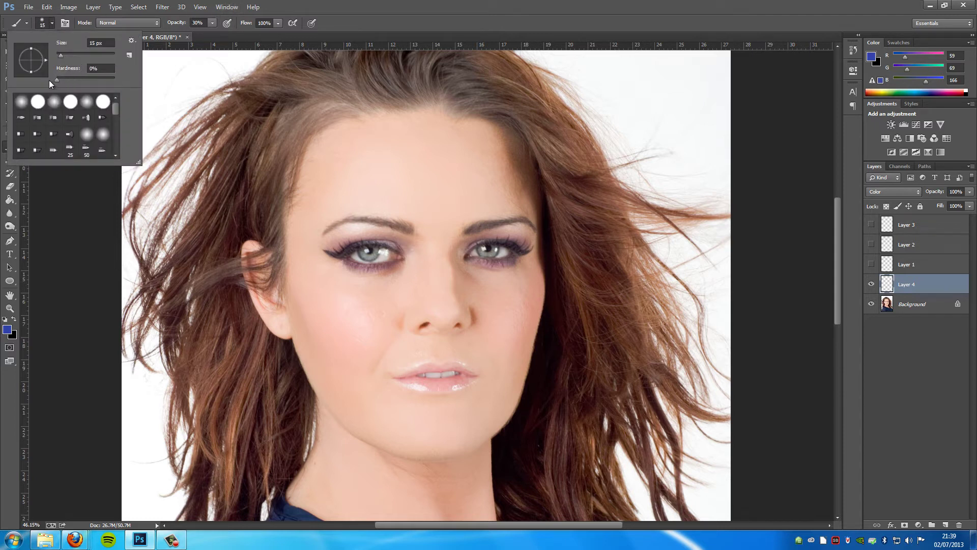
click(54, 25)
scroll(450, 241, up, 2)
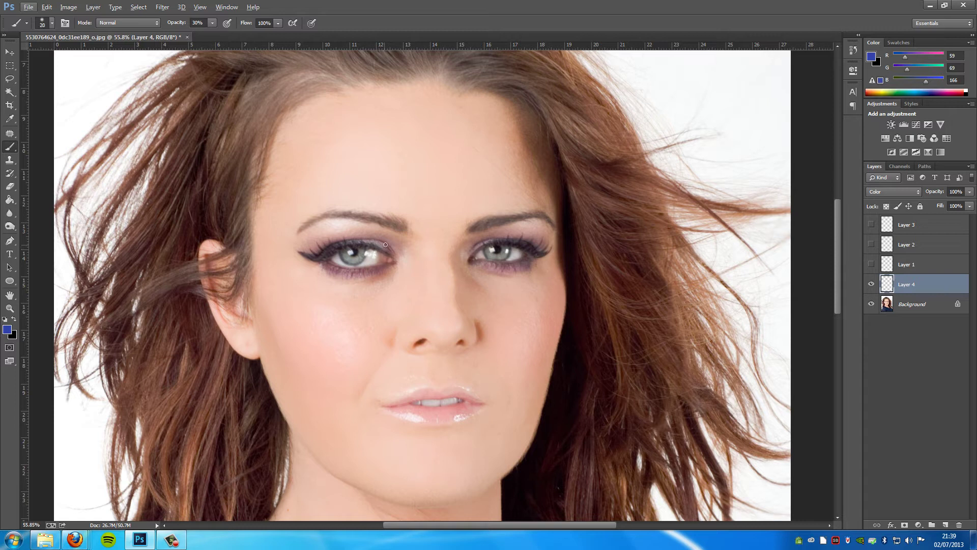
key(bracketright)
mouse_move(391, 251)
mouse_down()
mouse_move(357, 240)
mouse_move(319, 257)
mouse_up()
mouse_move(475, 249)
mouse_down()
mouse_move(515, 241)
mouse_move(534, 250)
mouse_up()
Set the foreground colour to purple #6d3ba6 and enlarge the brush to 70 px.
click(7, 330)
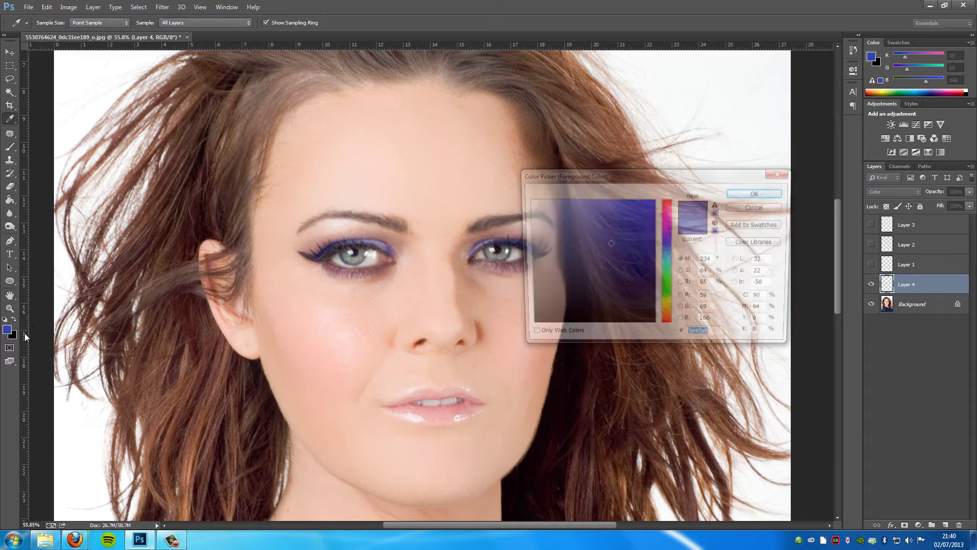
click(668, 231)
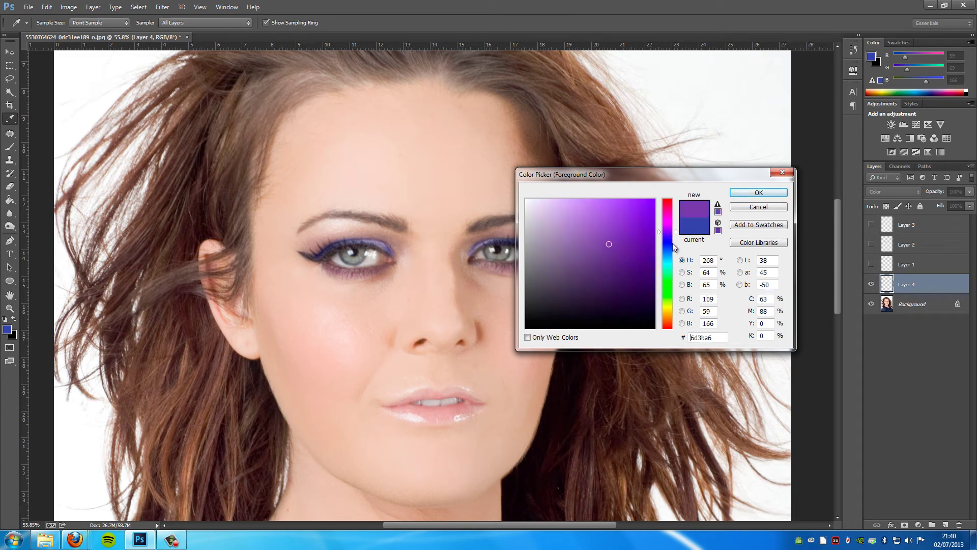
click(741, 196)
key(b)
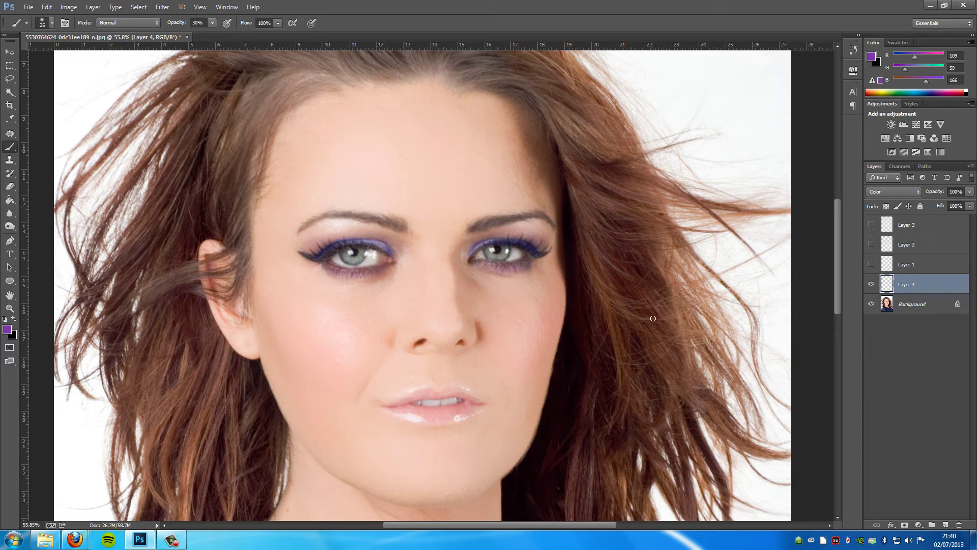
key(bracketright)
key(bracketright)
key(bracketright)
key(bracketright)
key(bracketright)
Add a new layer above Layer 4 and set its blend mode to Color.
click(947, 525)
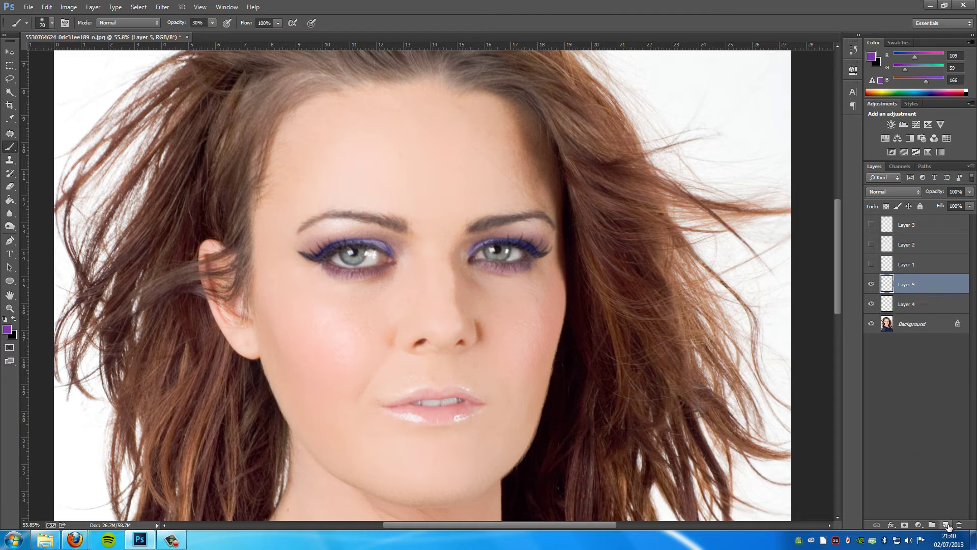
click(897, 191)
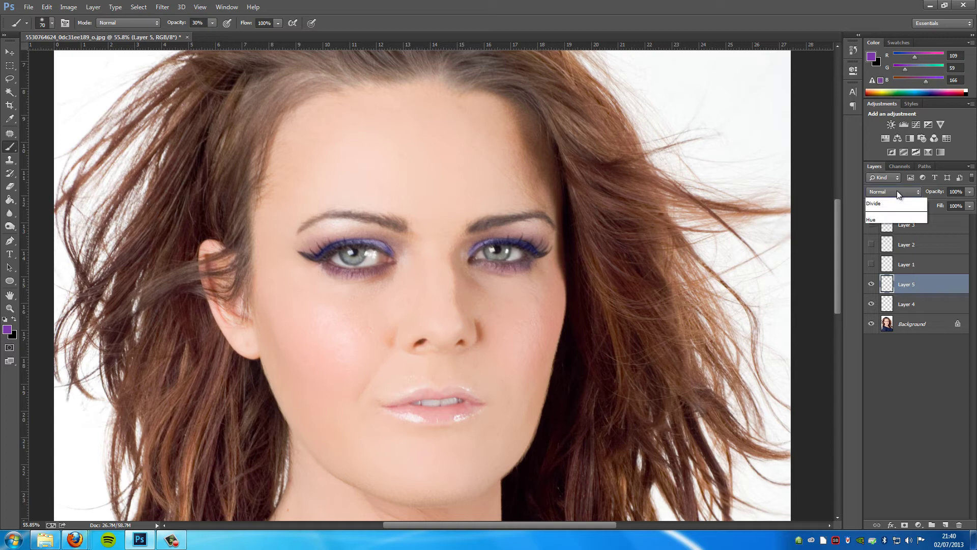
click(884, 447)
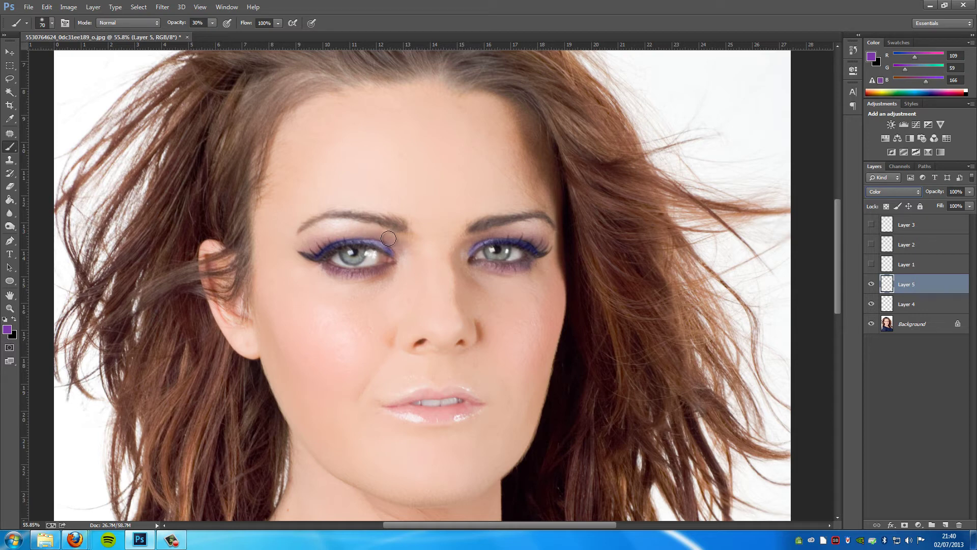
Paint purple eyeshadow over both upper eyelids, from the lashes up towards the eyebrows.
mouse_move(311, 248)
mouse_down()
mouse_move(355, 230)
mouse_move(401, 248)
mouse_up()
mouse_move(547, 244)
mouse_down()
mouse_move(500, 232)
mouse_move(463, 251)
mouse_up()
mouse_move(547, 229)
mouse_down()
mouse_move(523, 227)
mouse_move(543, 229)
mouse_up()
mouse_move(368, 246)
mouse_down()
mouse_move(330, 230)
mouse_move(307, 244)
mouse_move(370, 240)
mouse_move(355, 225)
mouse_move(386, 235)
mouse_move(399, 256)
mouse_move(338, 222)
mouse_move(301, 239)
mouse_move(301, 252)
mouse_move(309, 237)
mouse_move(293, 224)
mouse_up()
Switch to the Eraser with a soft round 150 px tip.
click(8, 187)
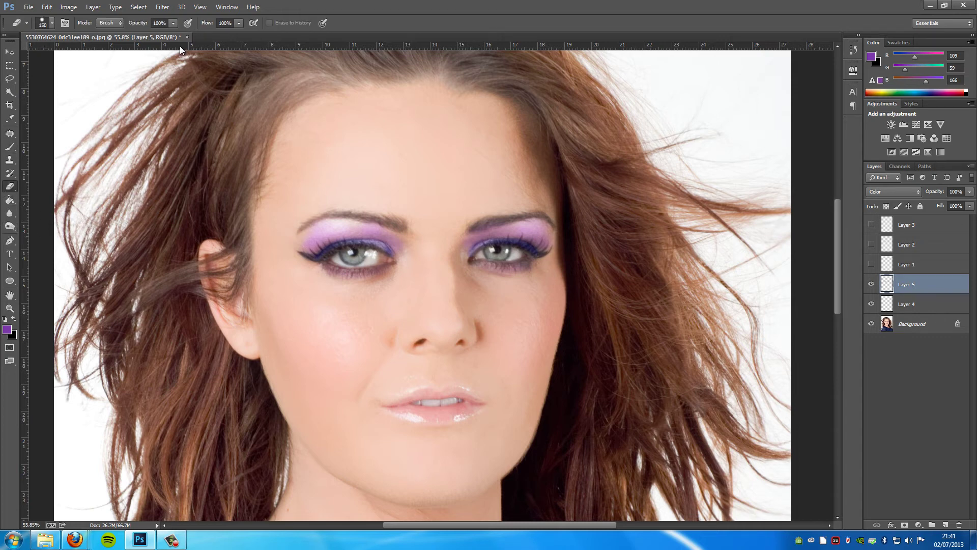
click(52, 23)
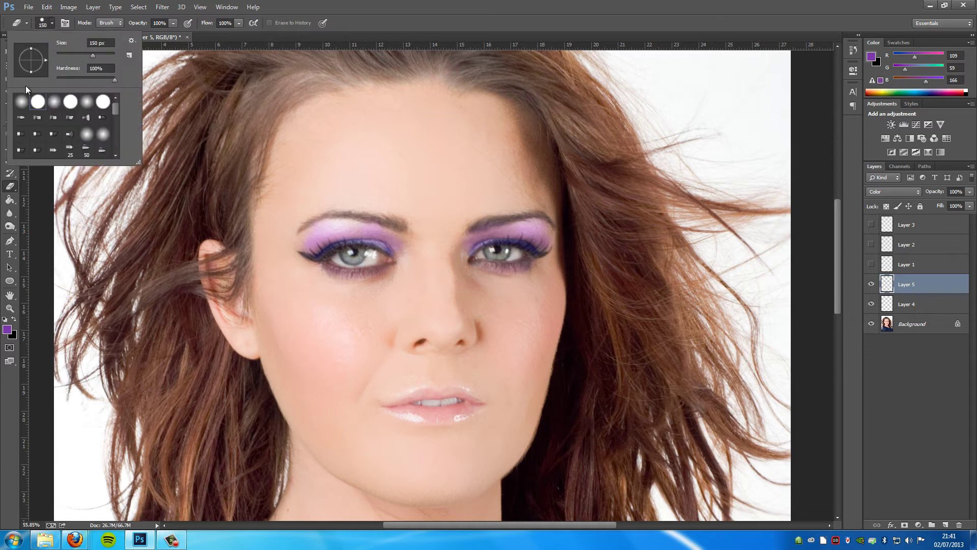
click(53, 23)
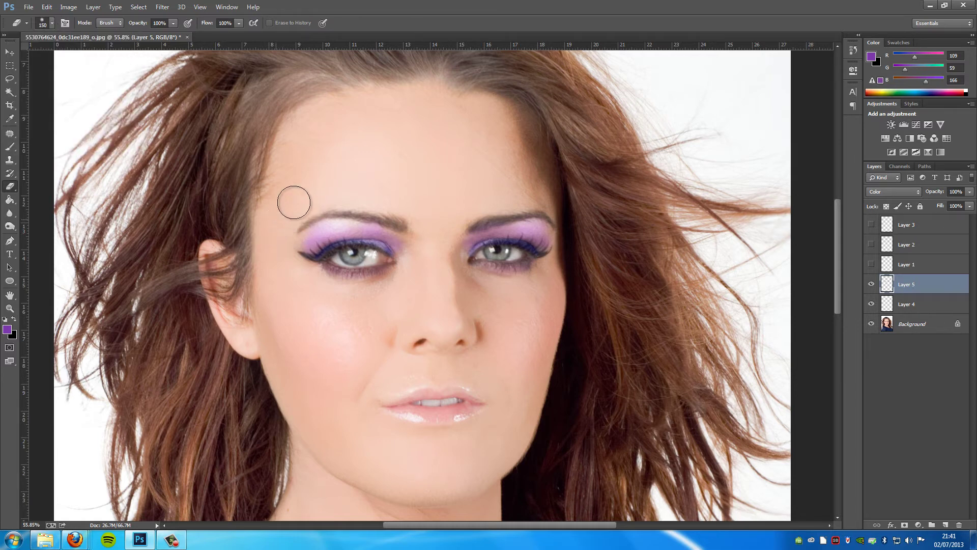
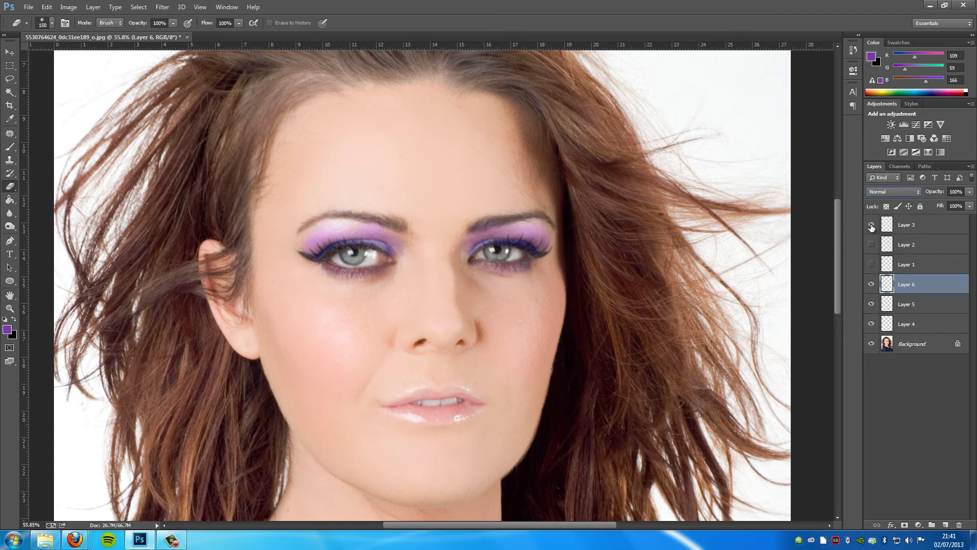
Set the blend mode of the empty Layer 6 to Multiply.
click(924, 224)
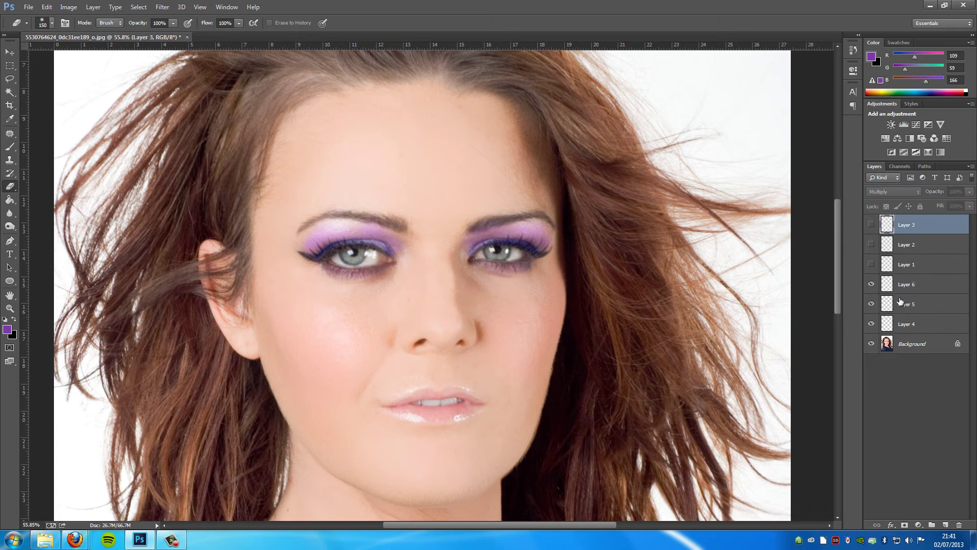
click(924, 284)
click(902, 193)
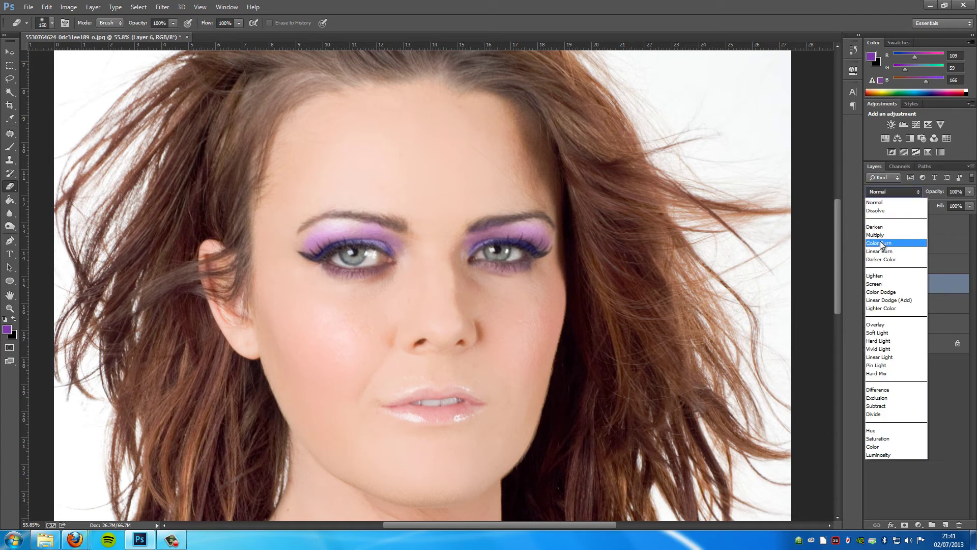
click(889, 222)
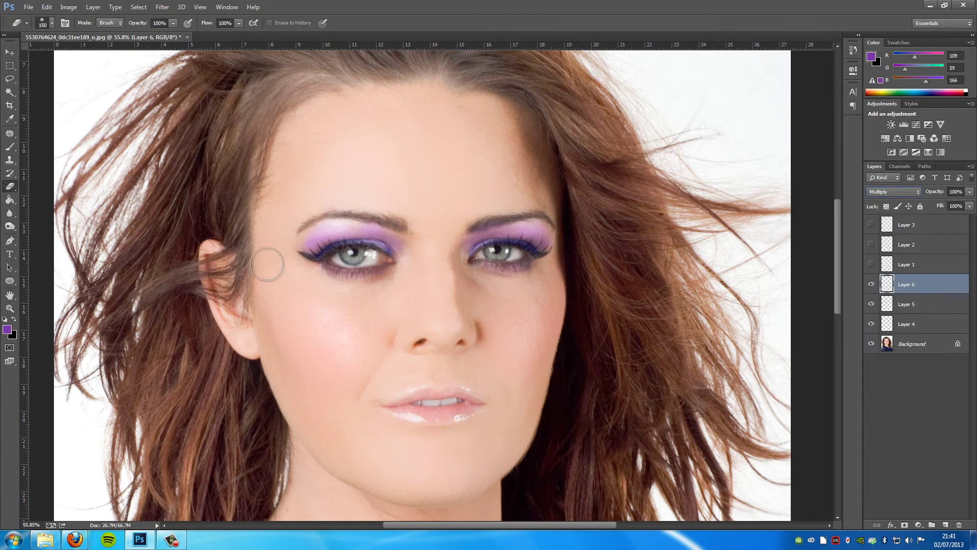
Set the foreground colour to dark grey #3d3b3e.
click(7, 330)
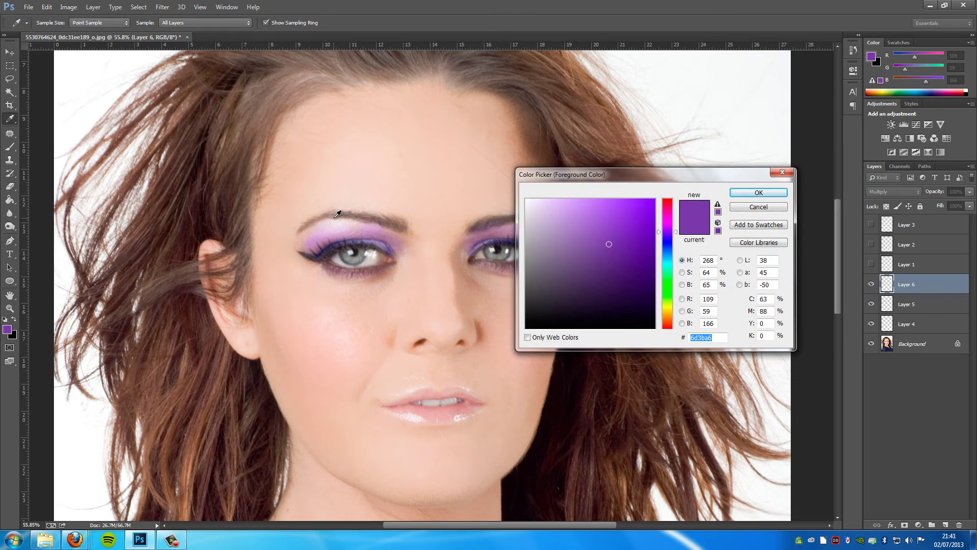
click(531, 293)
drag(531, 294, 531, 297)
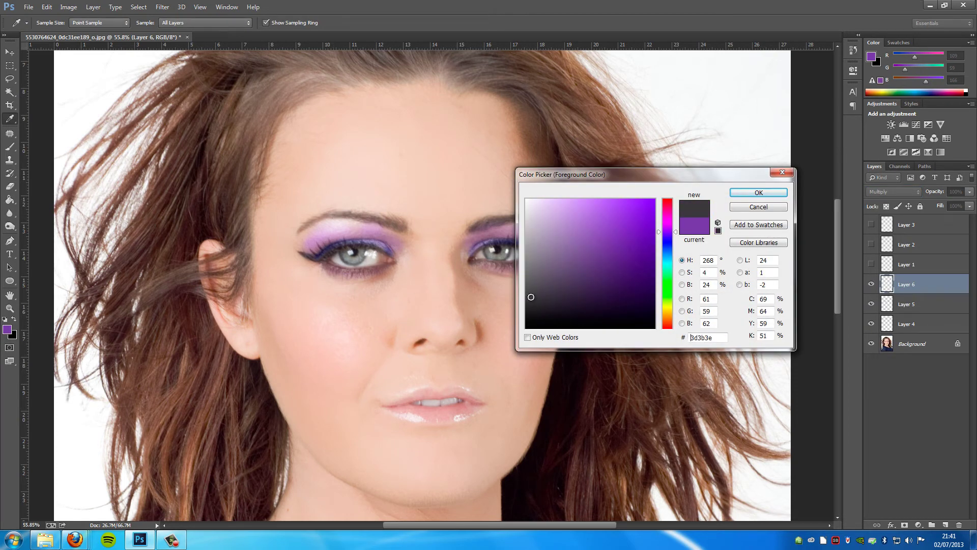
click(759, 193)
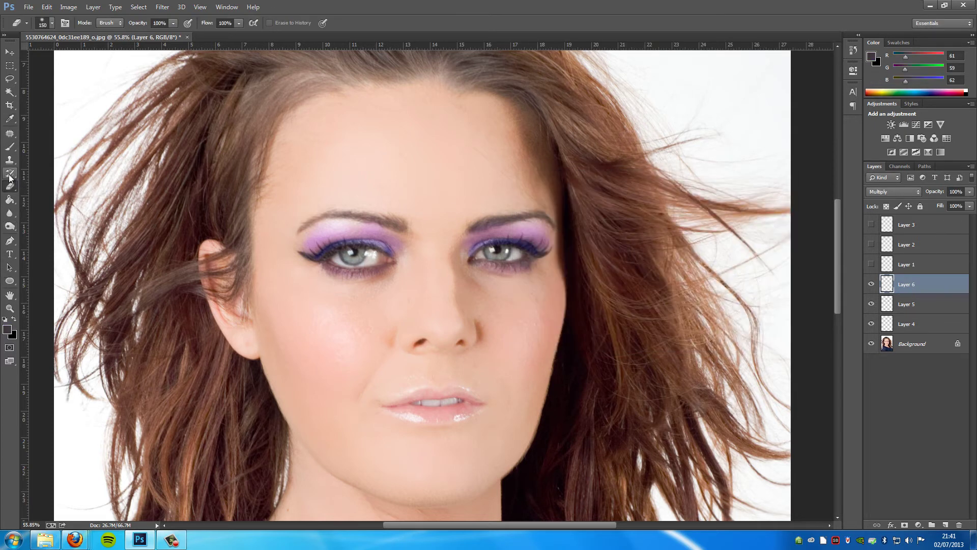
Paint dark grey eyeliner along the lower lash lines of both eyes with a 15 px brush at 30% opacity.
click(11, 145)
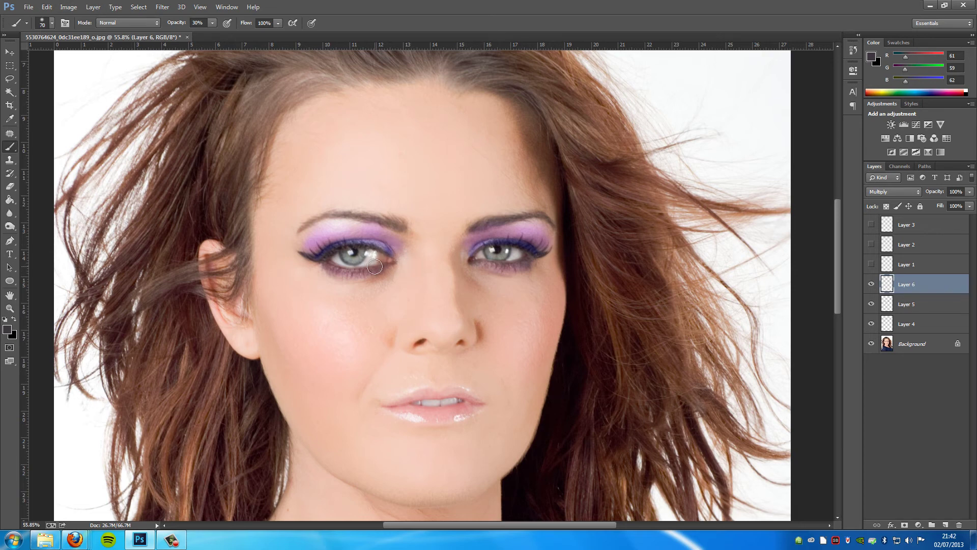
key(bracketleft)
key(bracketleft)
key(bracketleft)
key(bracketleft)
key(bracketleft)
scroll(359, 266, up, 3)
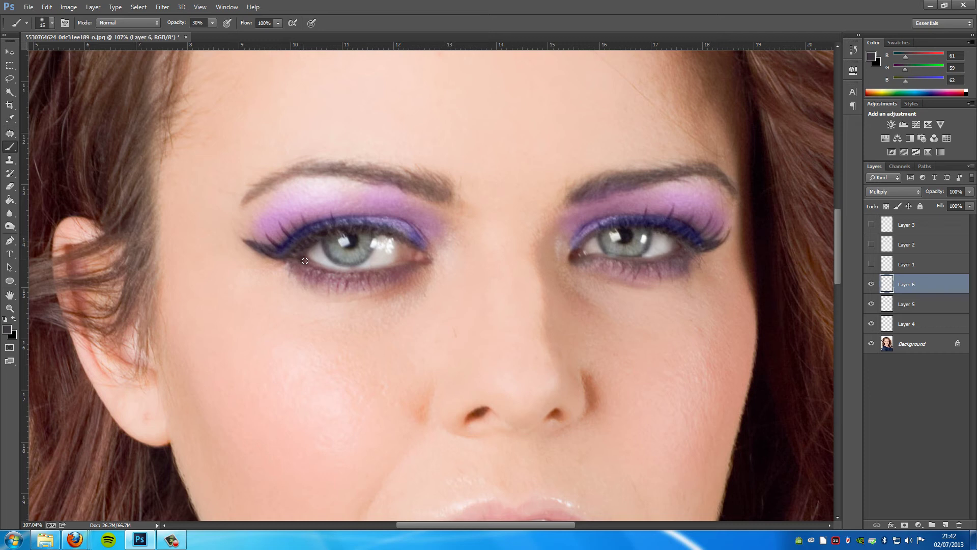
drag(322, 268, 411, 262)
drag(587, 250, 581, 261)
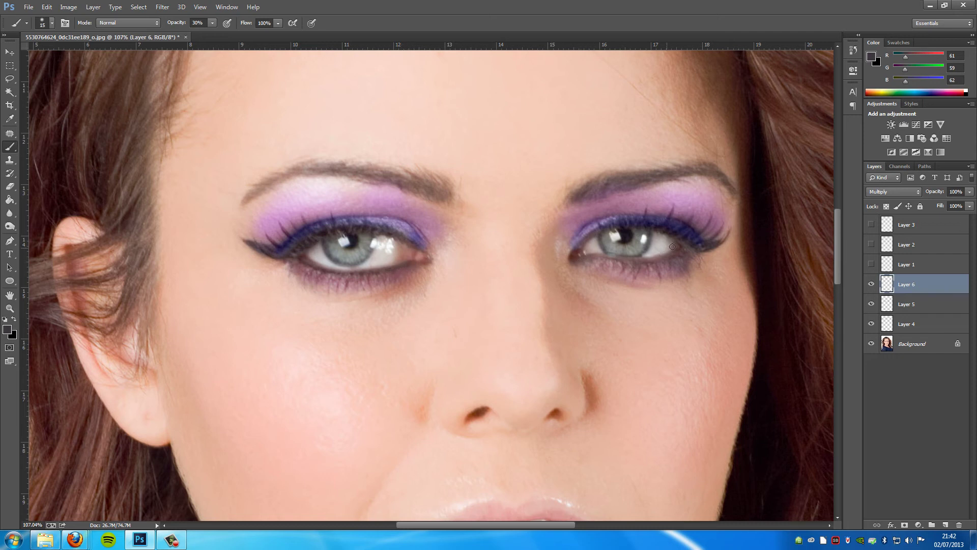
Extend the dark grey eyeliner along the right-hand eye's lower lash line to its inner corner, using the 15 px brush at 30% opacity.
mouse_move(686, 249)
mouse_down()
mouse_move(649, 261)
mouse_move(562, 265)
mouse_up()
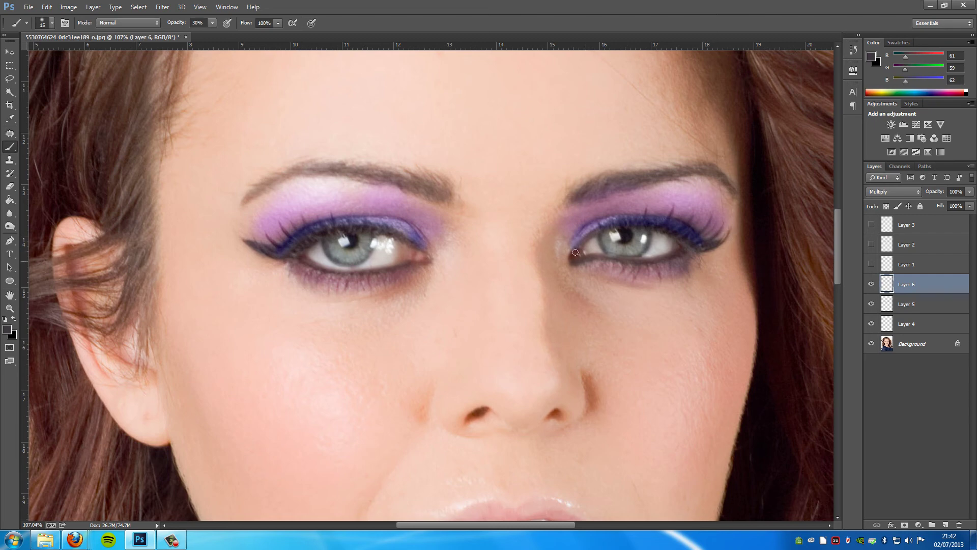
key(ctrl+0)
scroll(605, 239, down, 2)
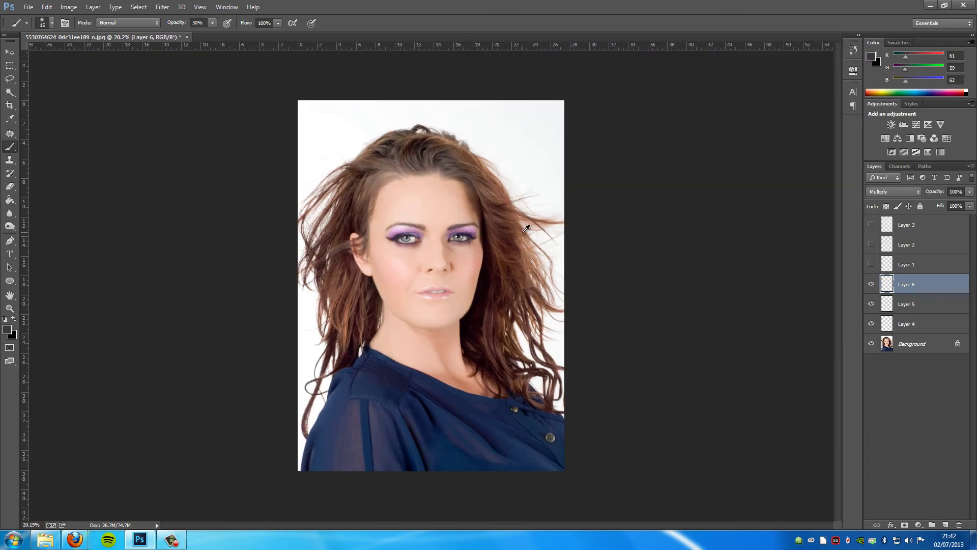
scroll(527, 228, up, 2)
key(alt)
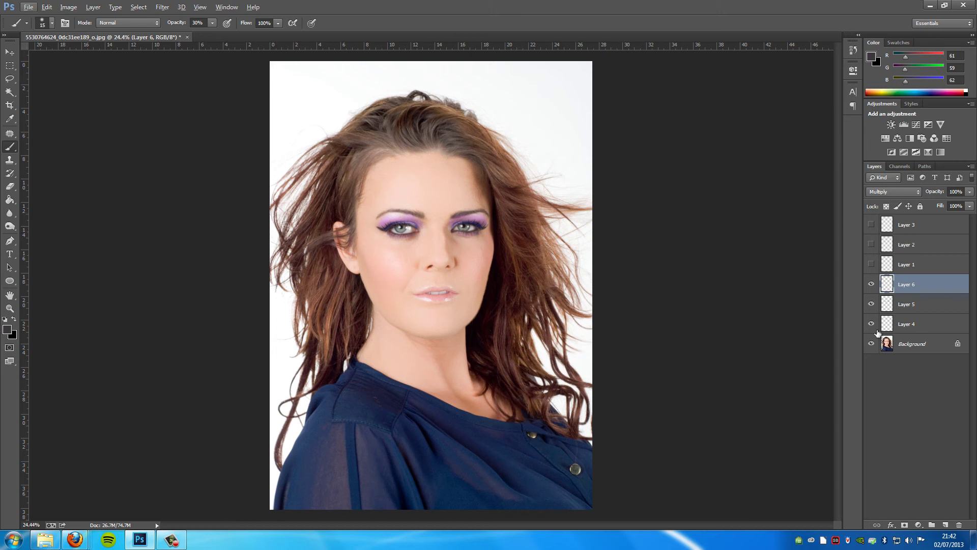
Hide Layers 4, 5 and 6 and show them again to compare the portrait with and without the makeup.
drag(871, 326, 872, 285)
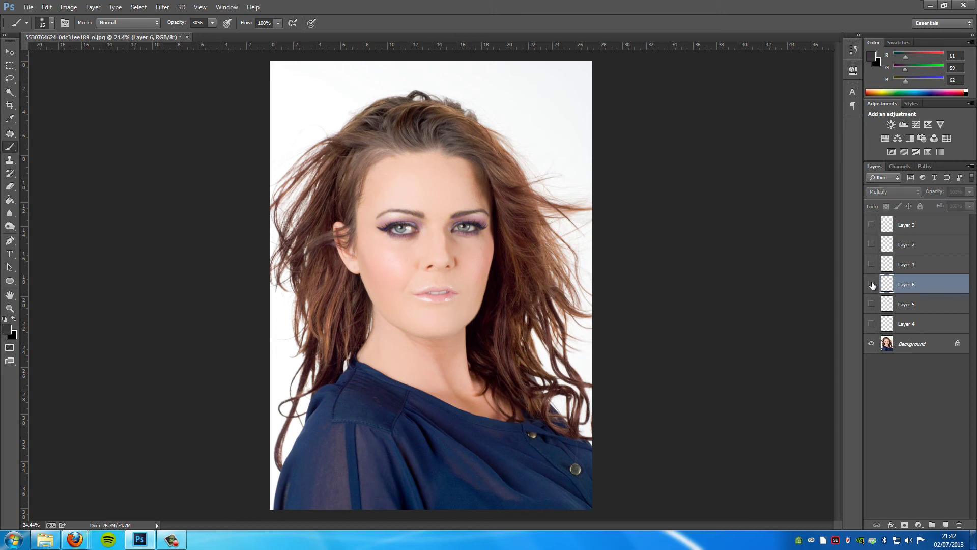
click(872, 284)
click(871, 304)
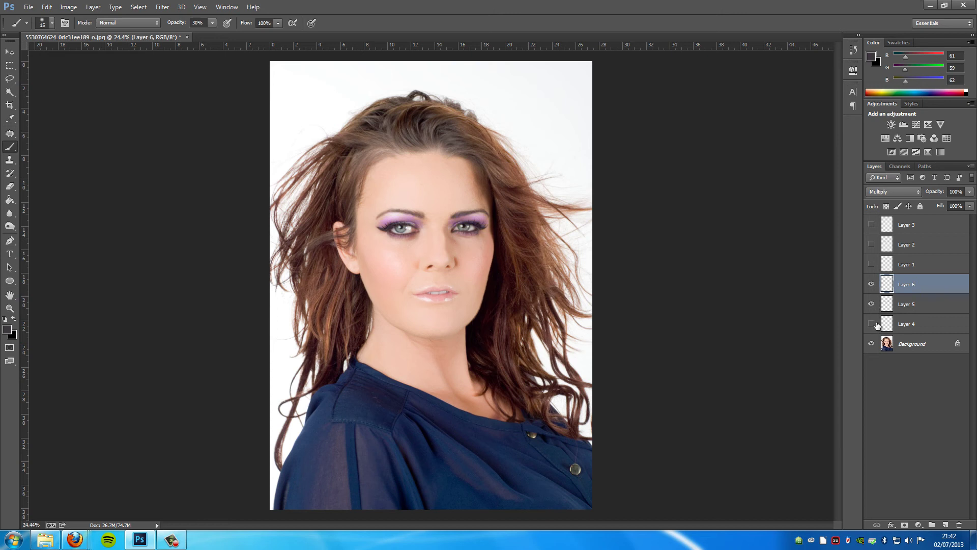
click(873, 324)
Hide Layers 4, 5 and 6 and show Layers 1, 2 and 3 in their place.
click(870, 324)
click(871, 304)
click(872, 284)
click(871, 264)
click(873, 244)
click(871, 225)
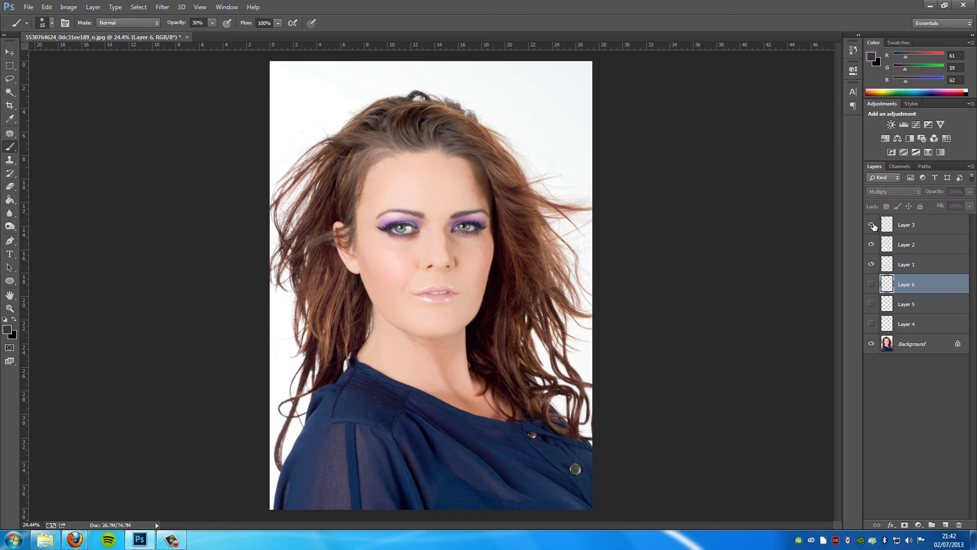